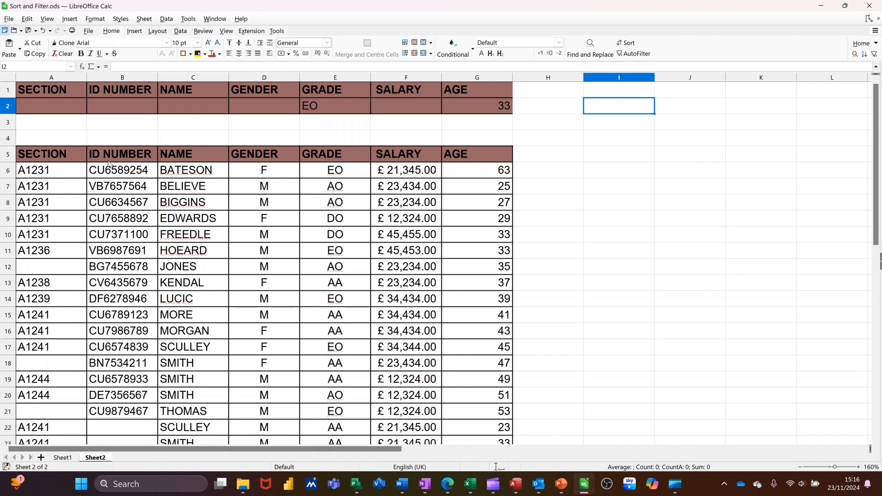
Step: Define the employee table with its headers, A5:G26, as a named range called data
drag(49, 155, 471, 330)
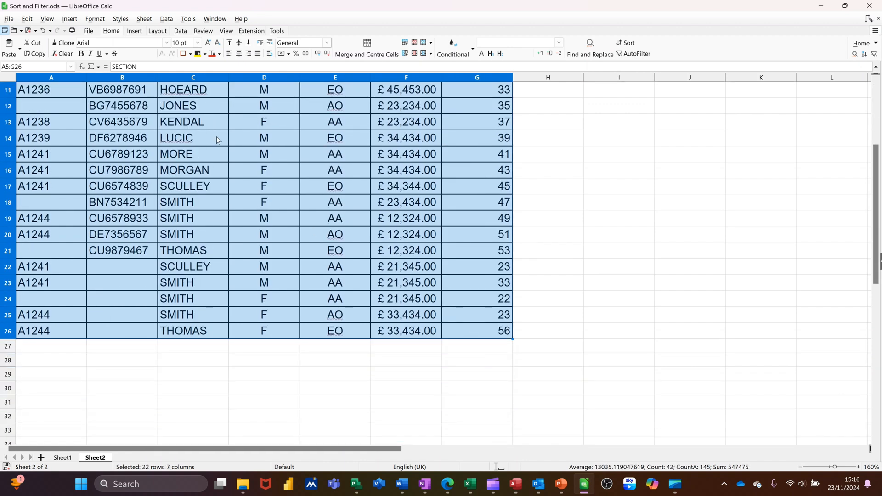
click(33, 68)
text(dat)
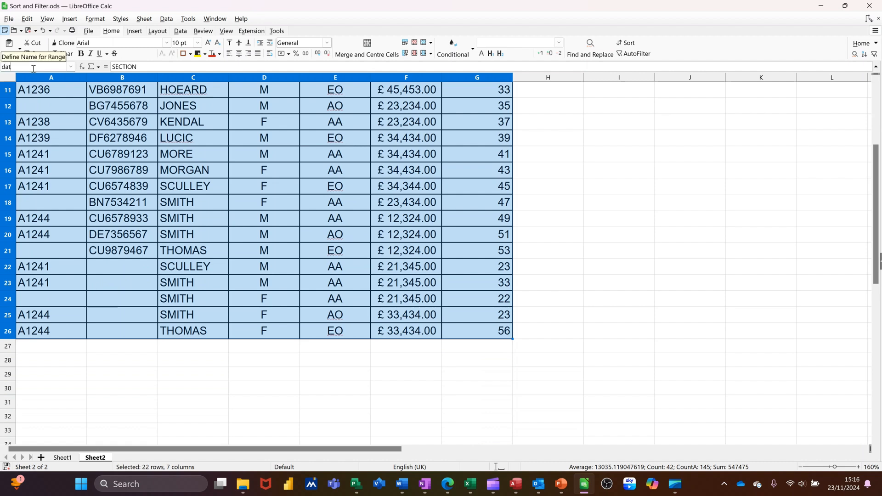
text(a)
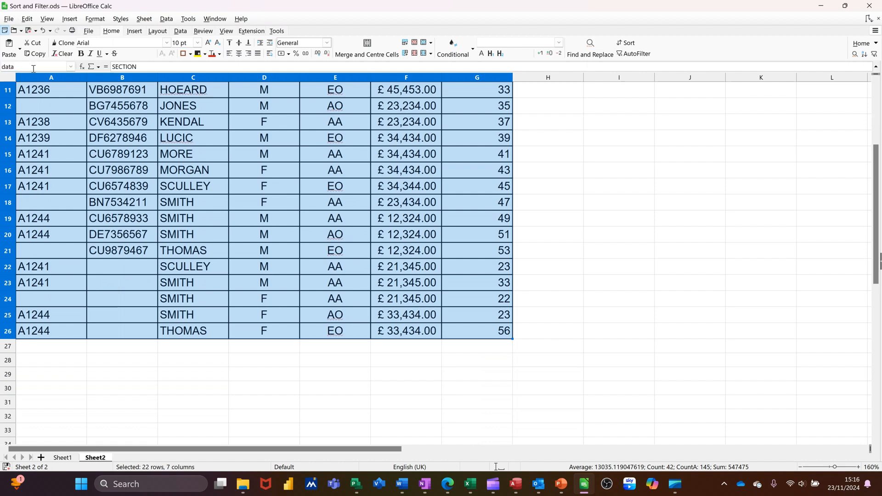
key(Return)
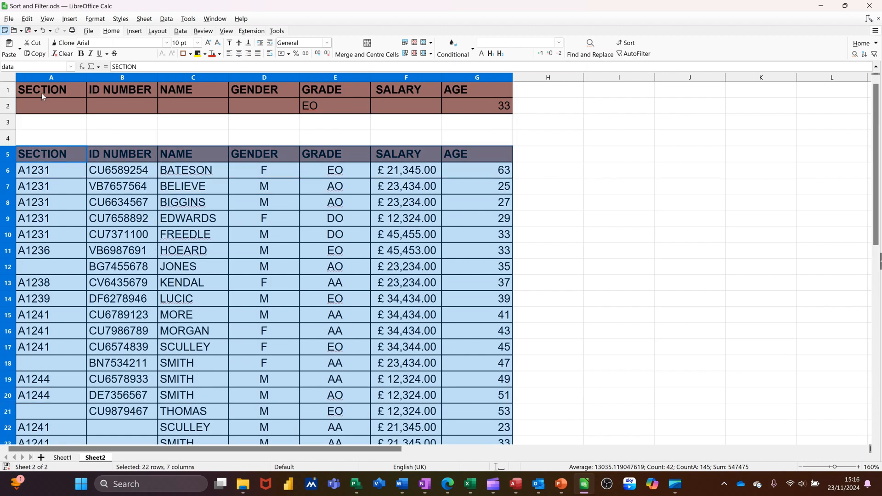
Step: Define the criteria block A1:G2 above the table as a named range called input
drag(39, 89, 477, 103)
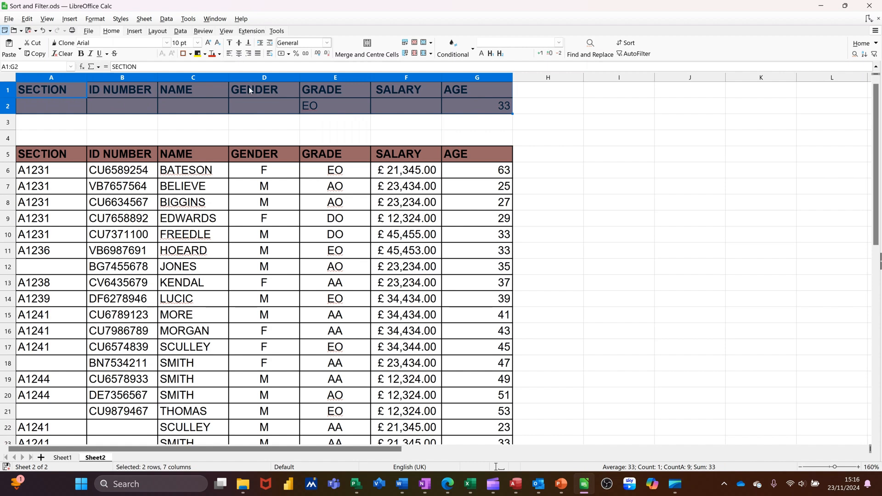
click(19, 66)
text(input)
Step: Enter the label Dsum in cell H1 and select the neighbouring cell I1
click(568, 95)
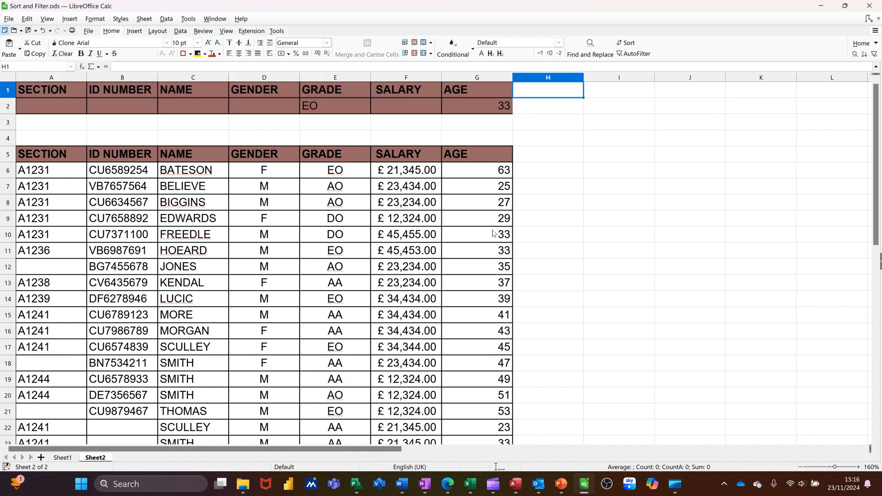
text(Dsum)
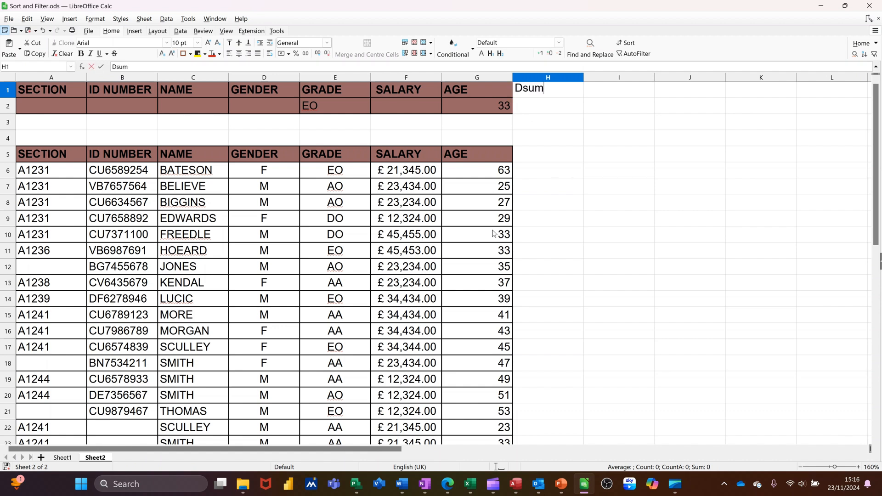
click(608, 91)
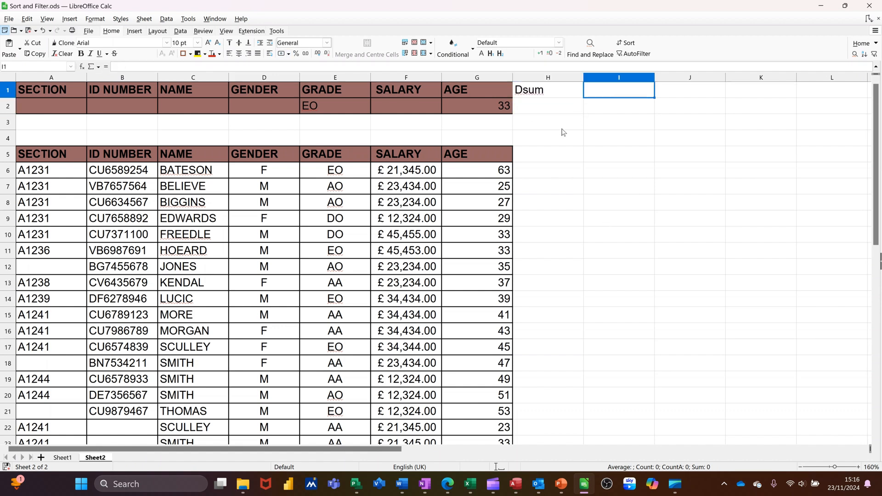
Step: Enter =dsum(data,"salary",input) in cell I1 and format its result as currency
text(=dsum()
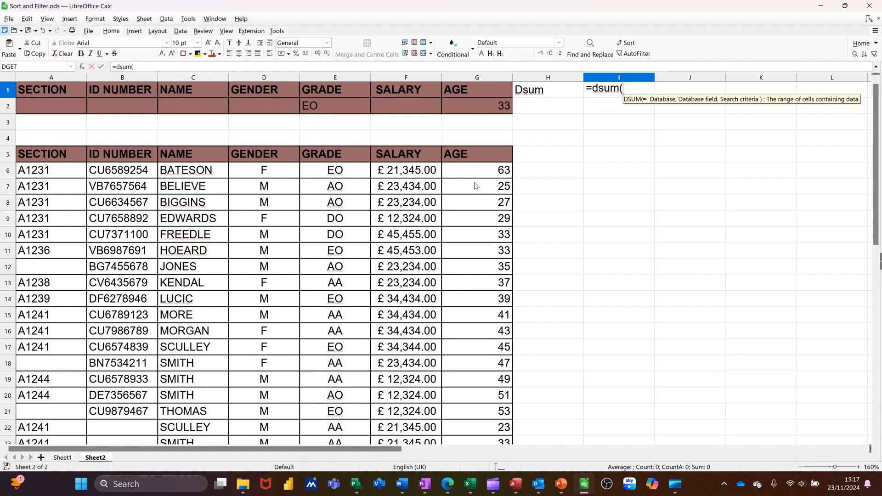
text(dat)
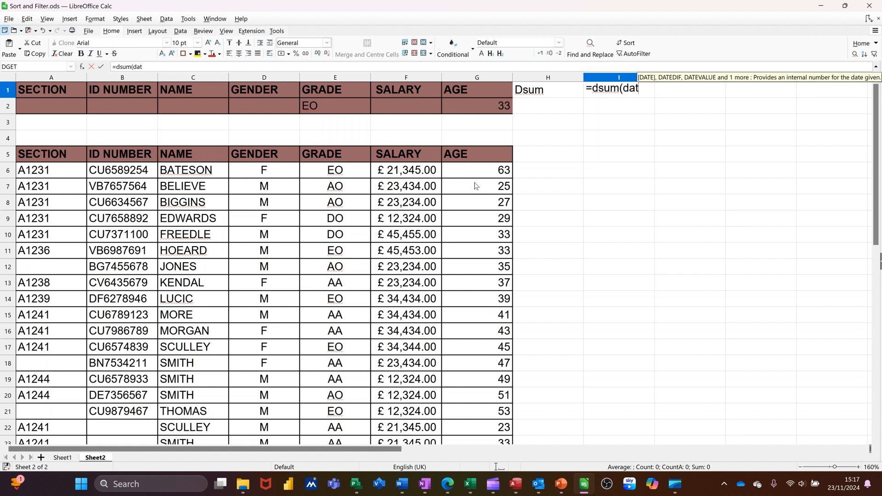
text(a,)
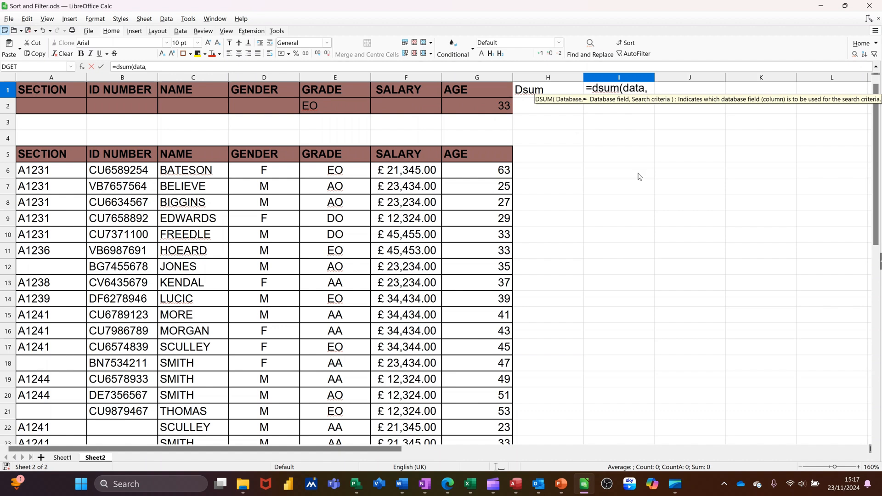
text(")
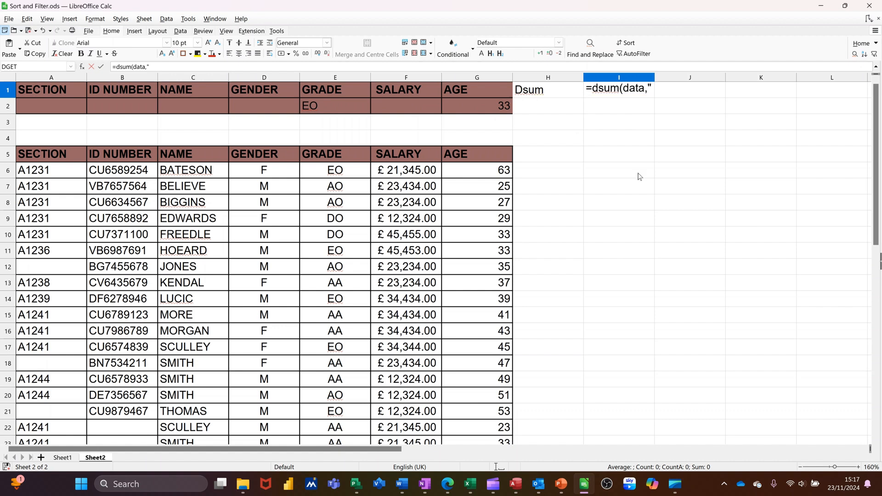
text(salary")
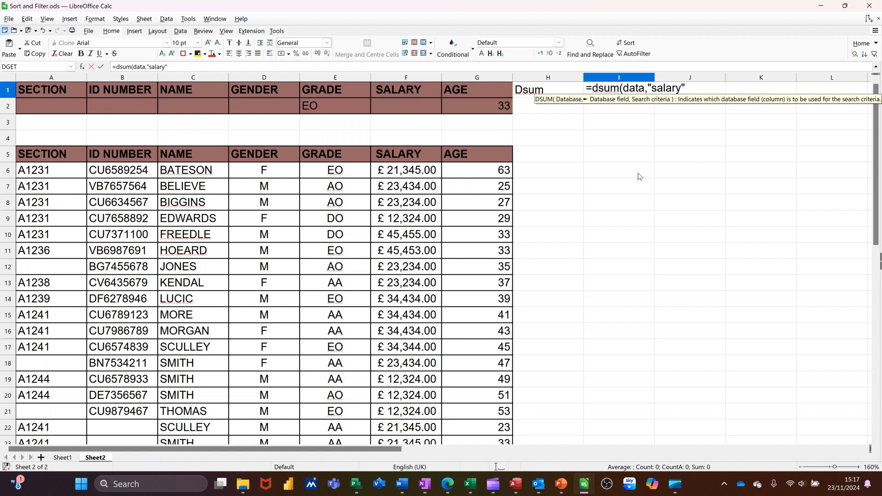
text(,)
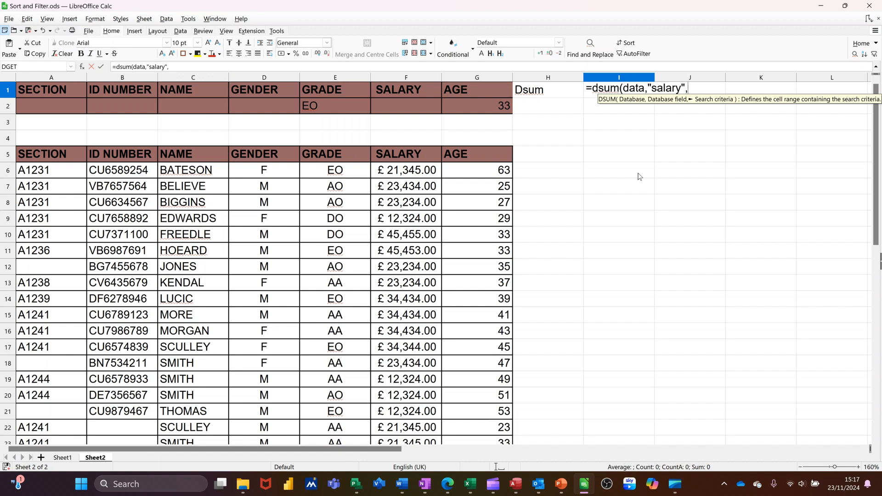
text(input)
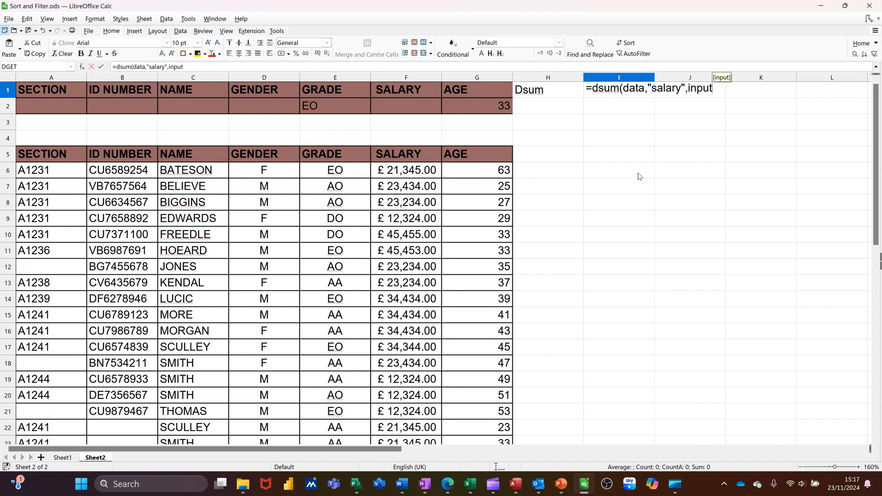
text())
click(101, 67)
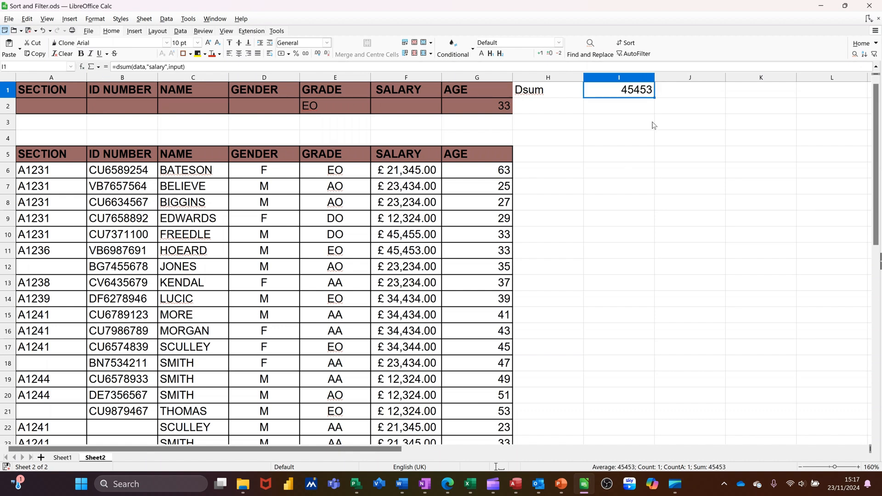
click(282, 53)
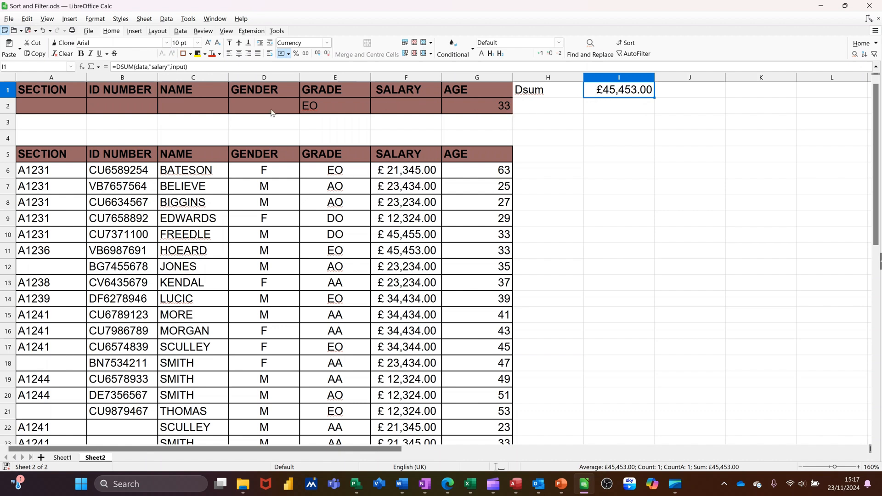
Step: Add m as the gender criterion in cell D2
click(250, 107)
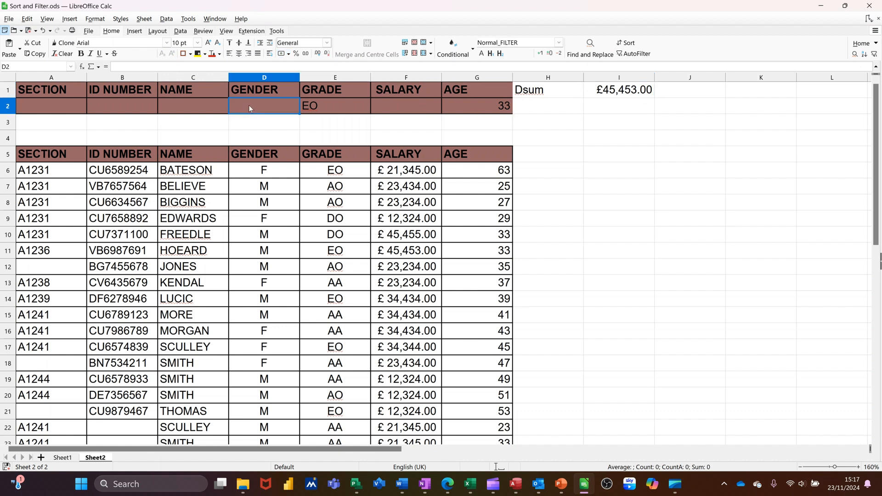
text(m)
click(624, 109)
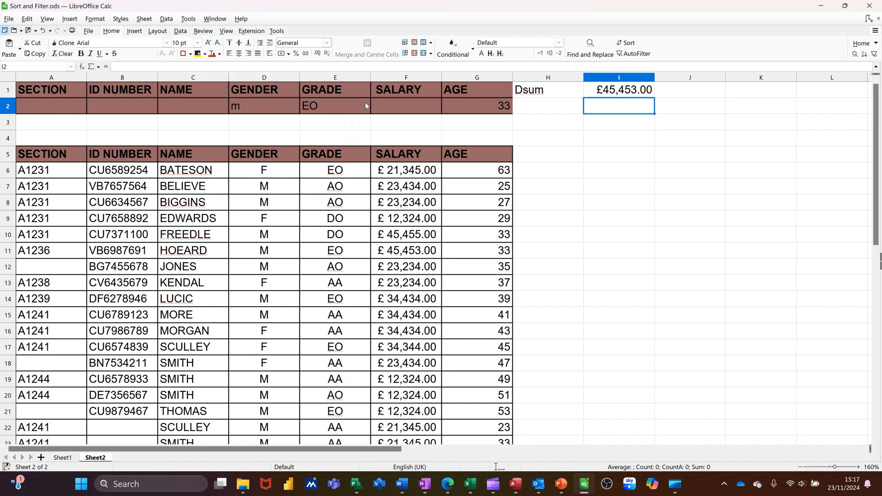
Step: Change the gender criterion in D2 to f
click(255, 108)
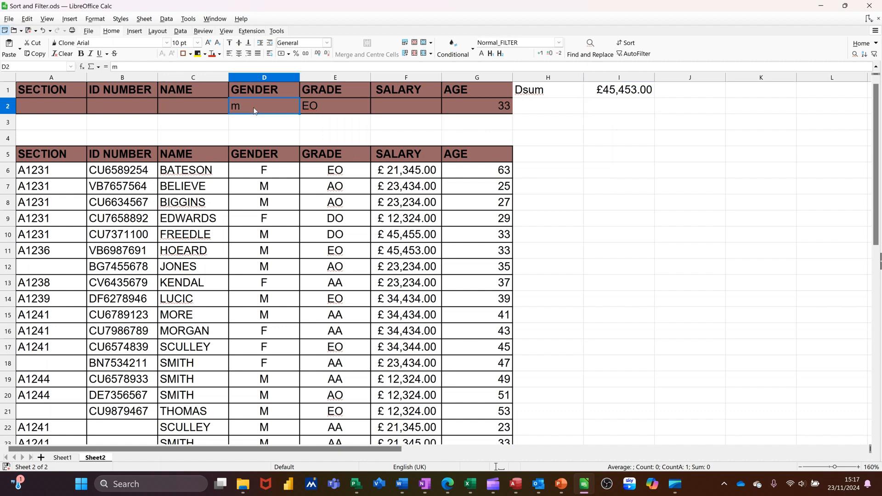
text(f)
key(Return)
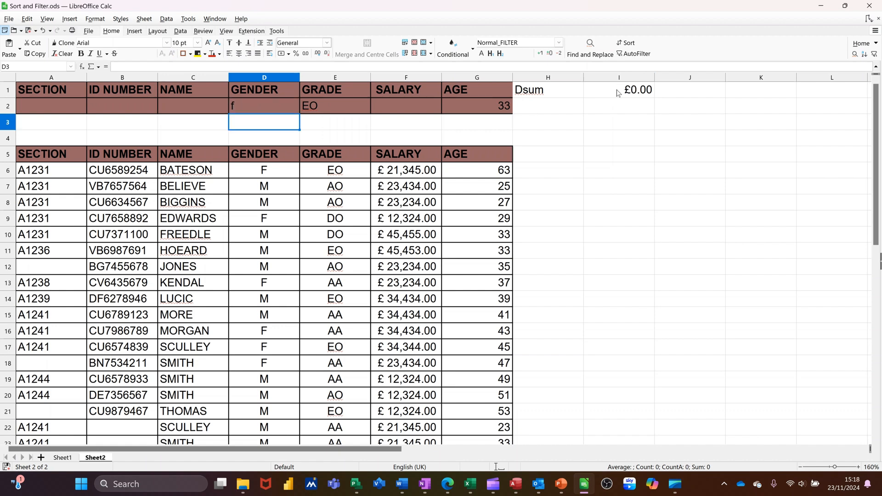
Step: Set the gender criterion in D2 to m and clear the grade and age criteria in row 2
click(256, 105)
text(m)
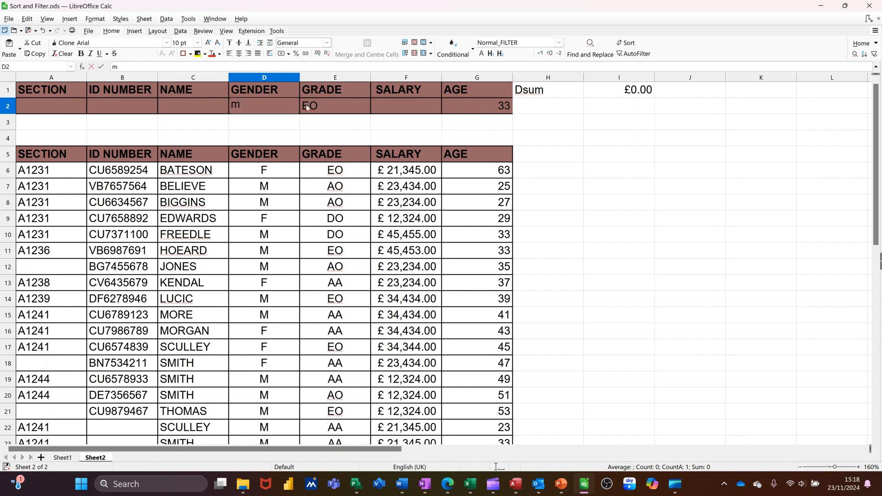
click(329, 103)
key(Delete)
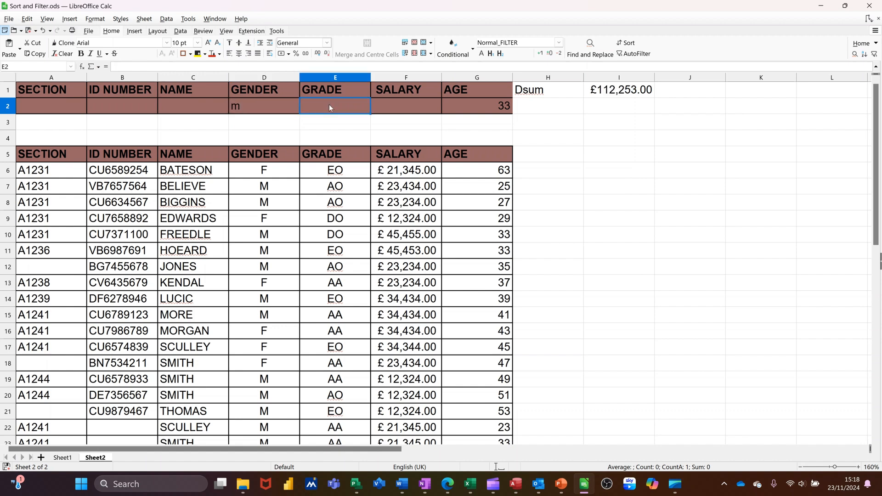
click(492, 112)
key(Delete)
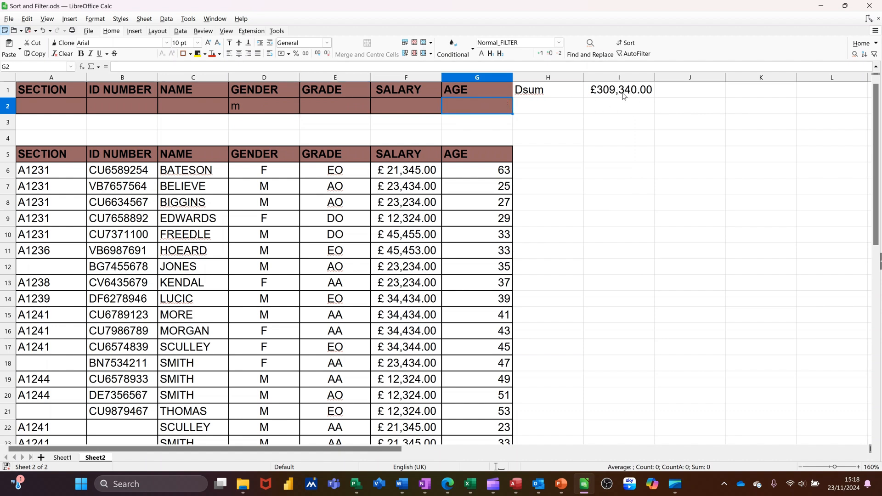
Step: Replace the gender criterion in D2 with f as the only active criterion
click(270, 108)
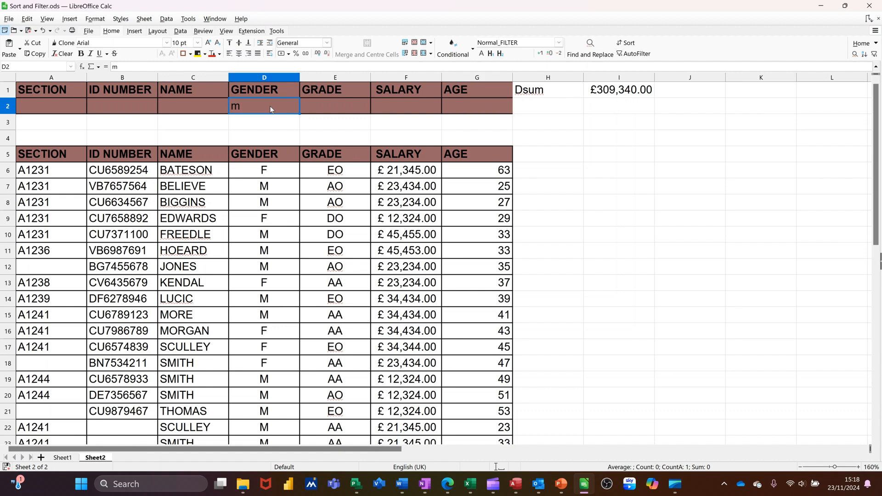
text(f)
key(Return)
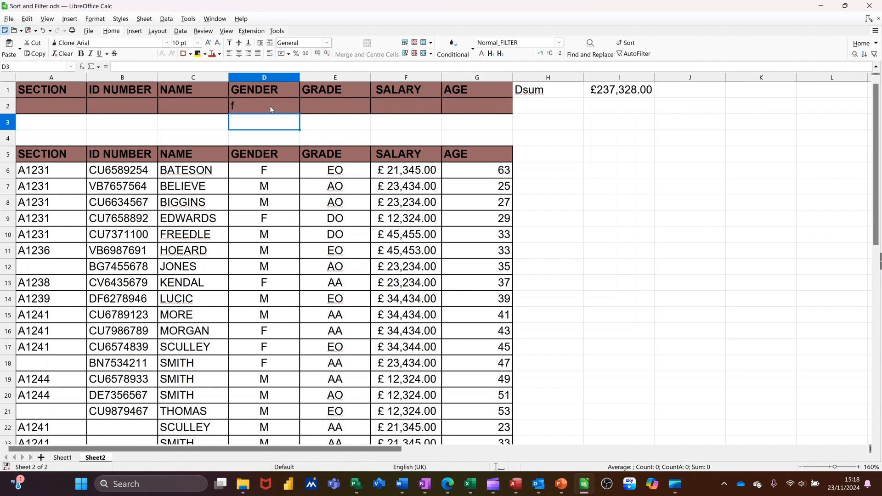
Step: Clear the gender criterion and set the grade criterion in E2 to aa
click(269, 105)
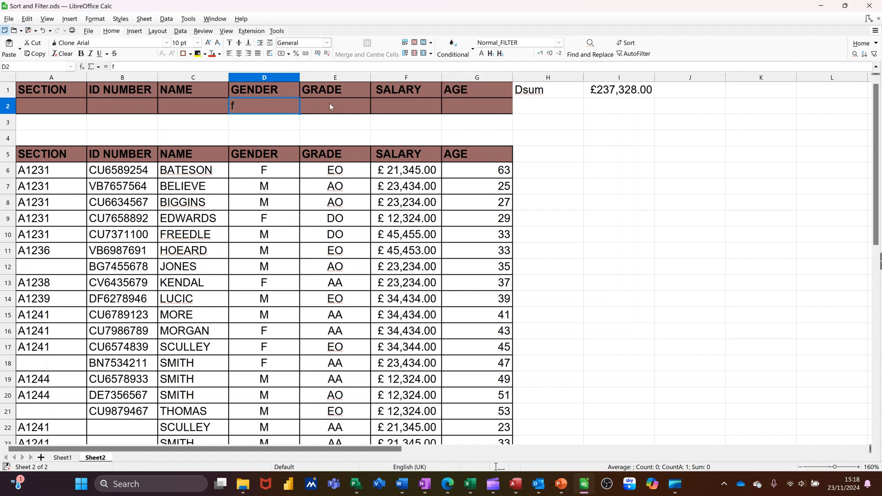
key(Delete)
click(335, 103)
text(aa)
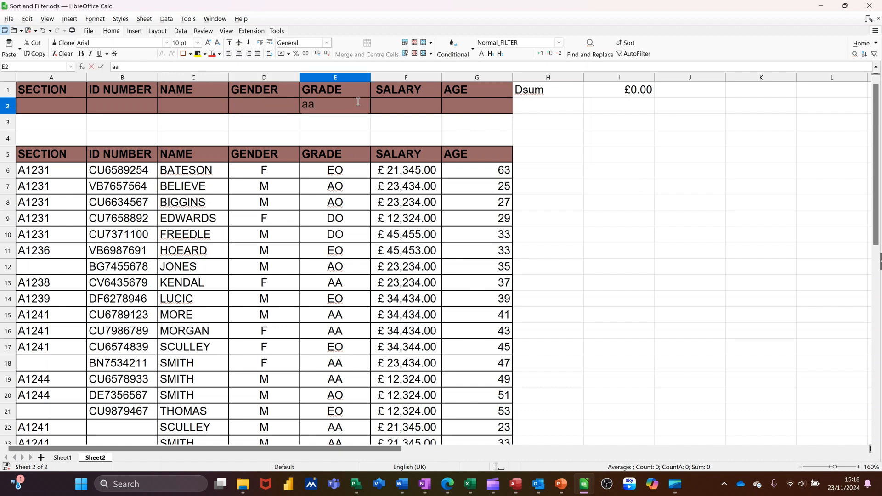
click(406, 102)
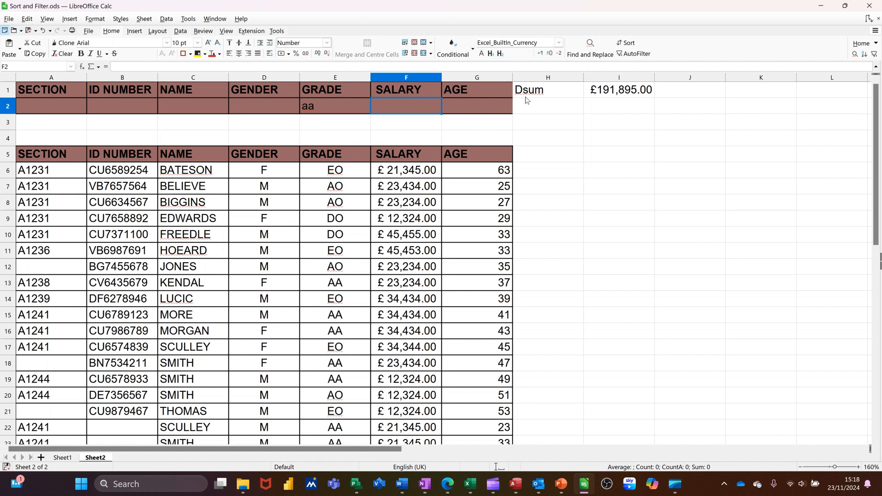
Step: Enter the formula =dcount(data,"salary",input) in I2 to count the salaries matching the criteria
click(604, 109)
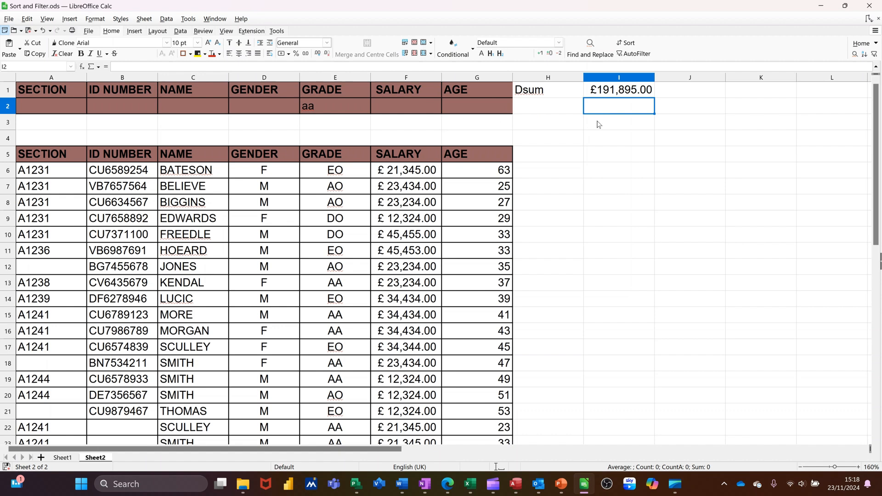
text(=)
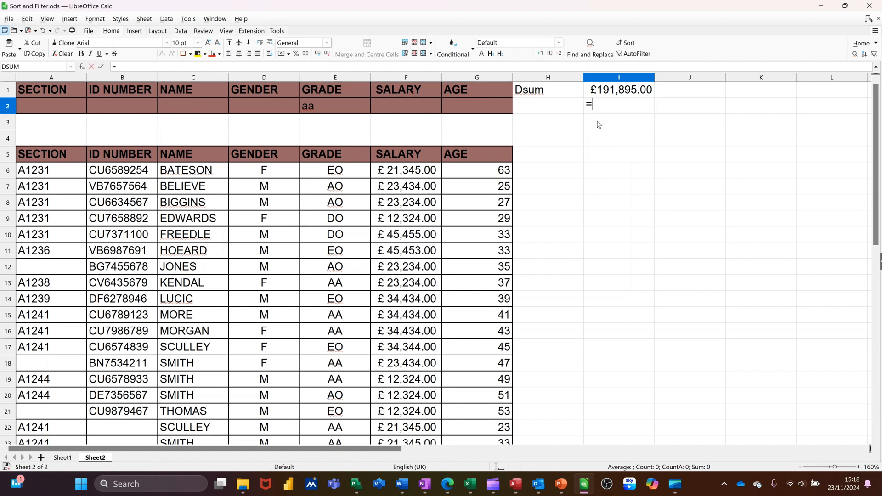
text(dcoun)
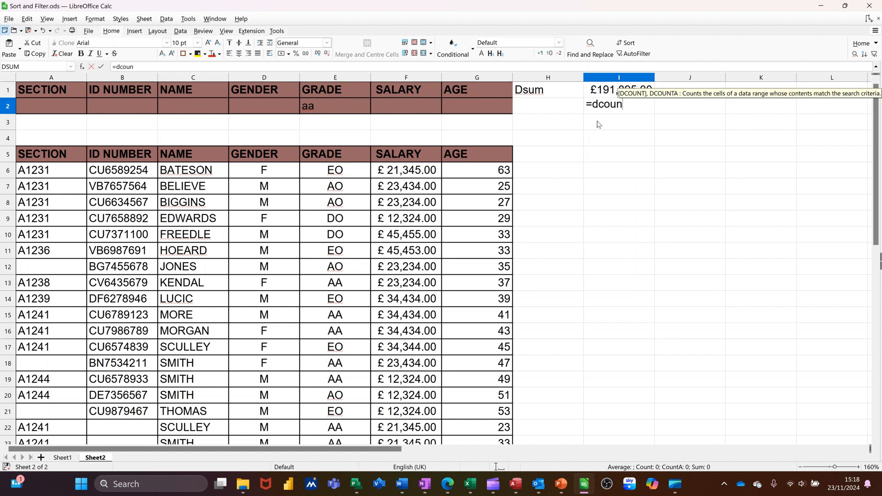
text(t()
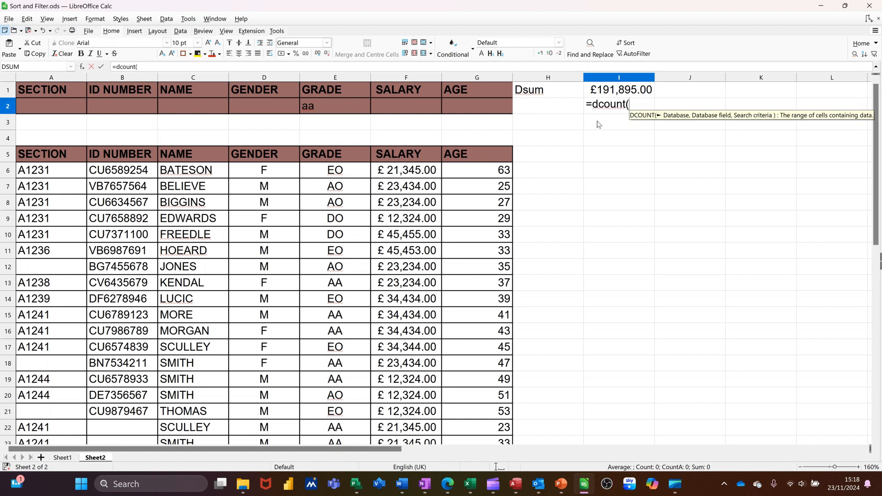
text(data)
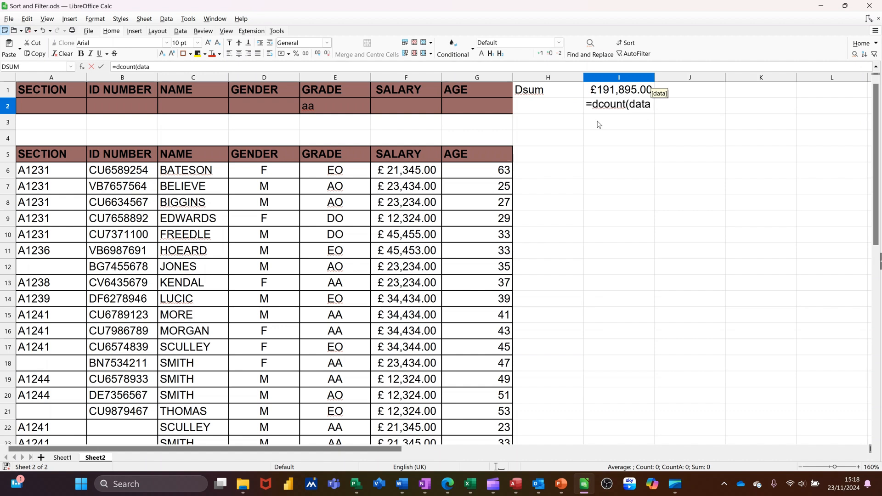
text(,"salary)
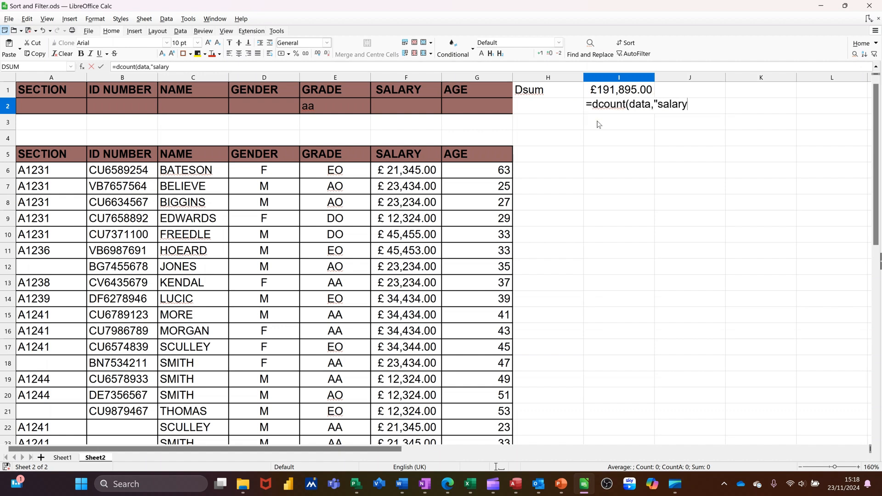
text(",)
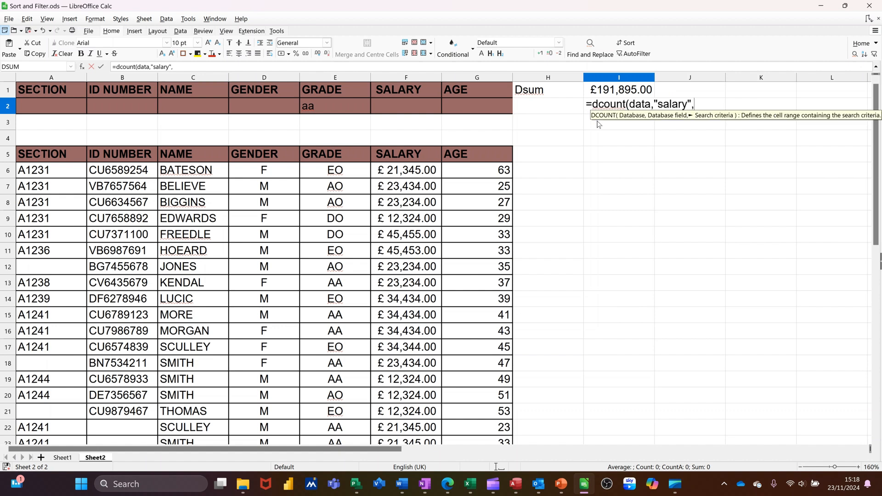
text(inp)
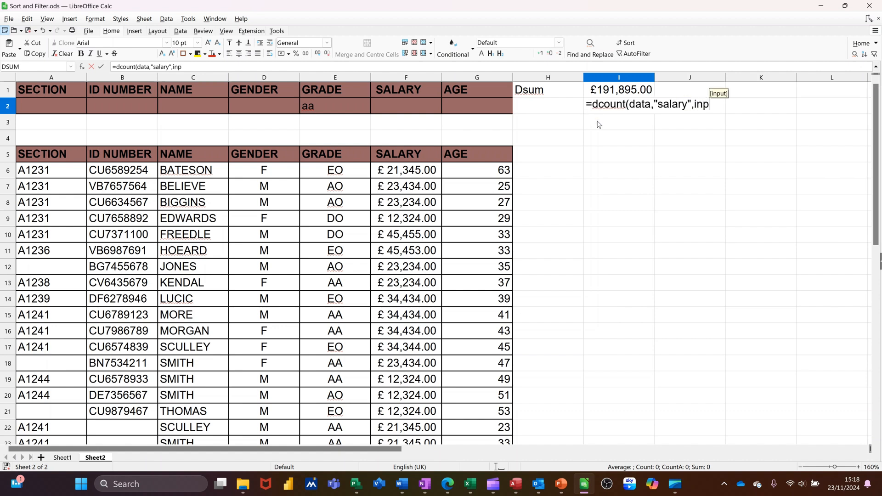
text(ut))
click(101, 68)
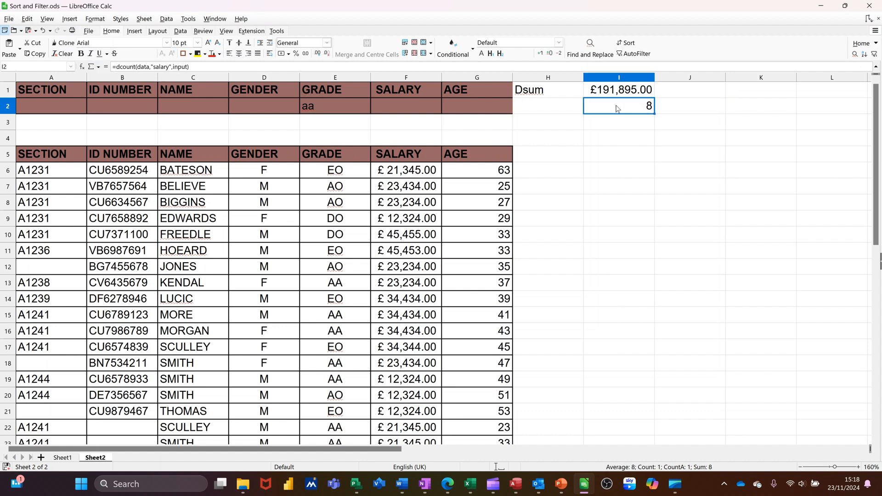
Step: Change the grade criterion in E2 to ao
key(Left)
key(Left)
key(Left)
key(Left)
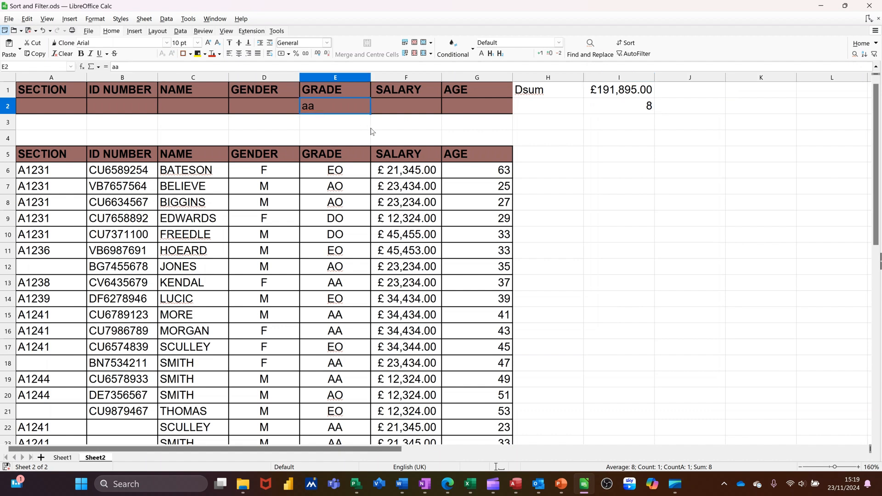
text(a)
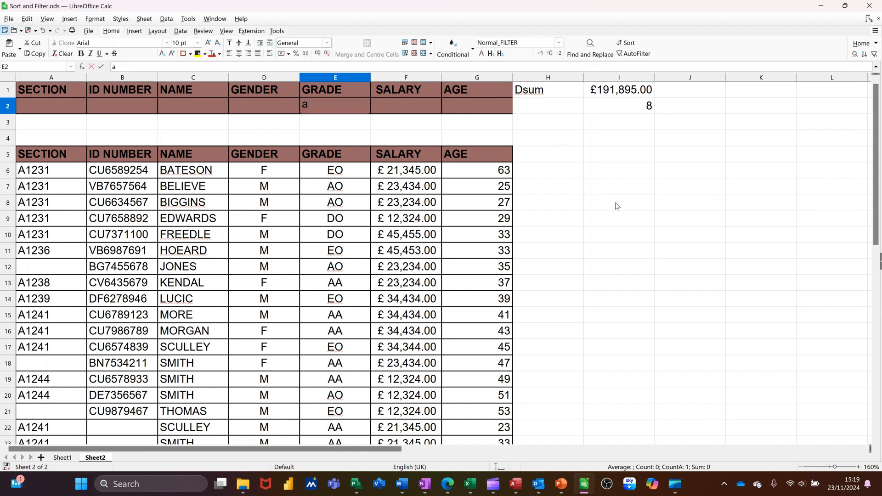
key(Return)
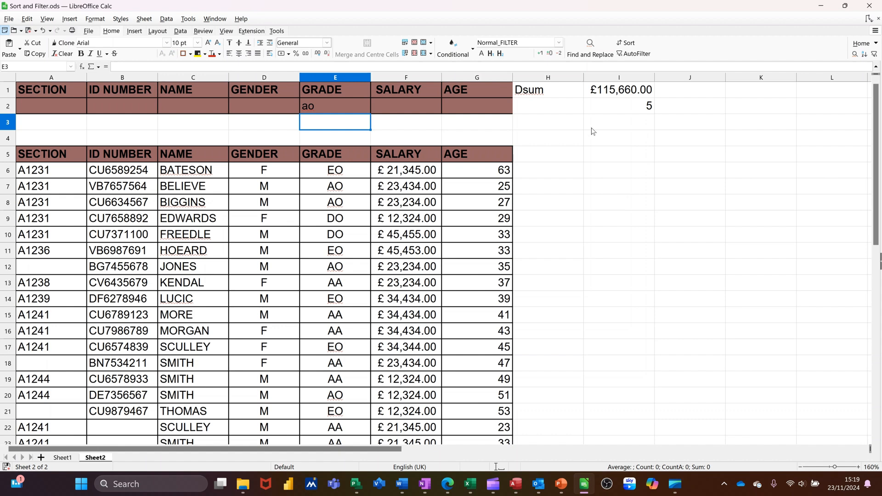
Step: Add the age criterion >40 in G2 alongside the grade criterion
click(450, 105)
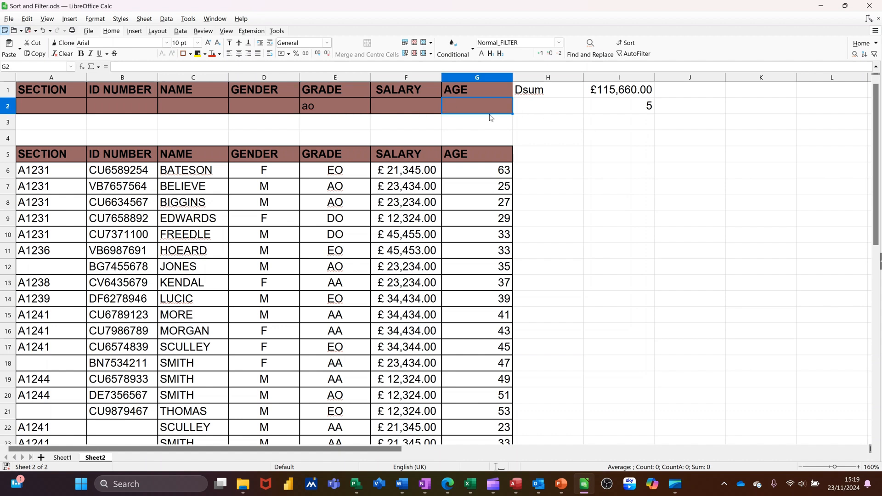
text(>40)
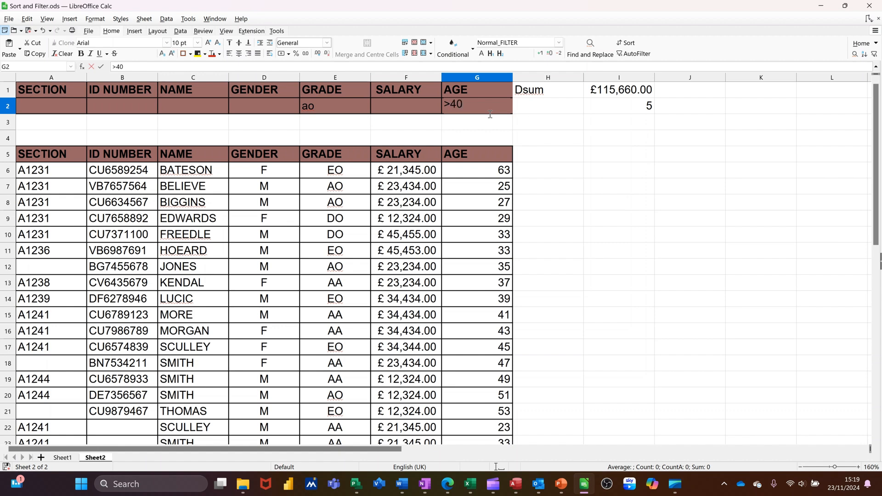
key(Return)
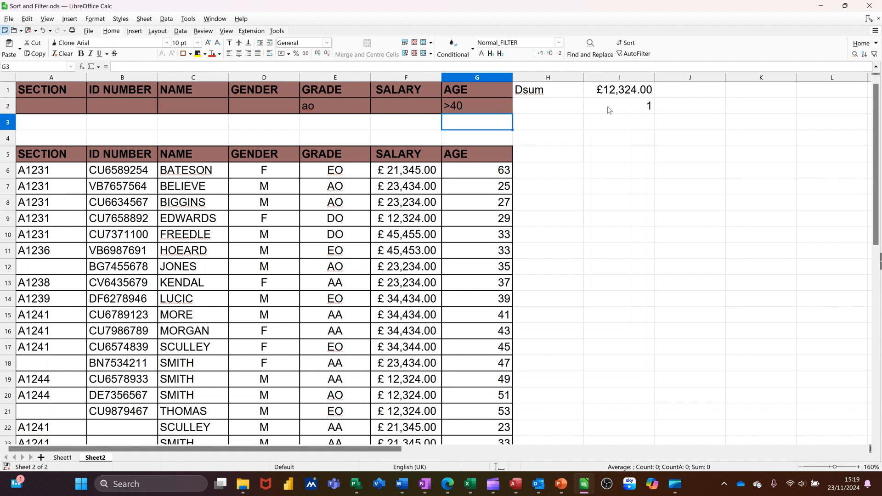
Step: Clear the grade criterion in E2 and the age criterion in G2
click(341, 110)
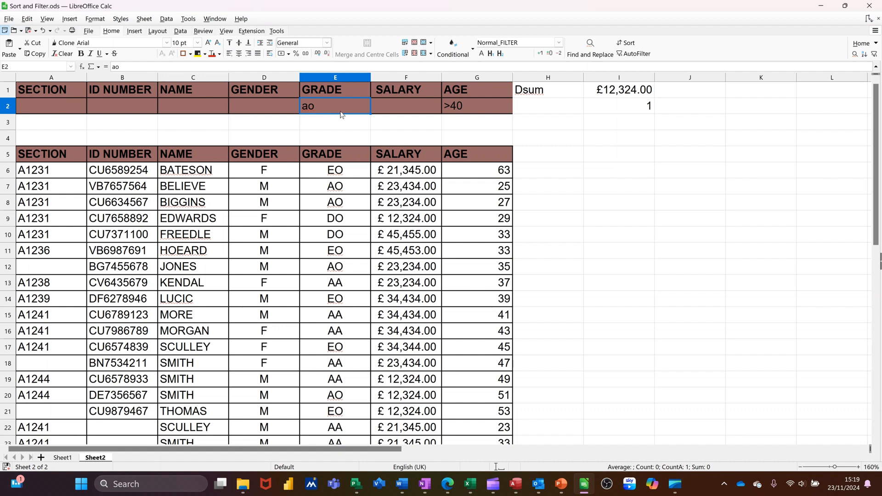
key(Delete)
click(470, 110)
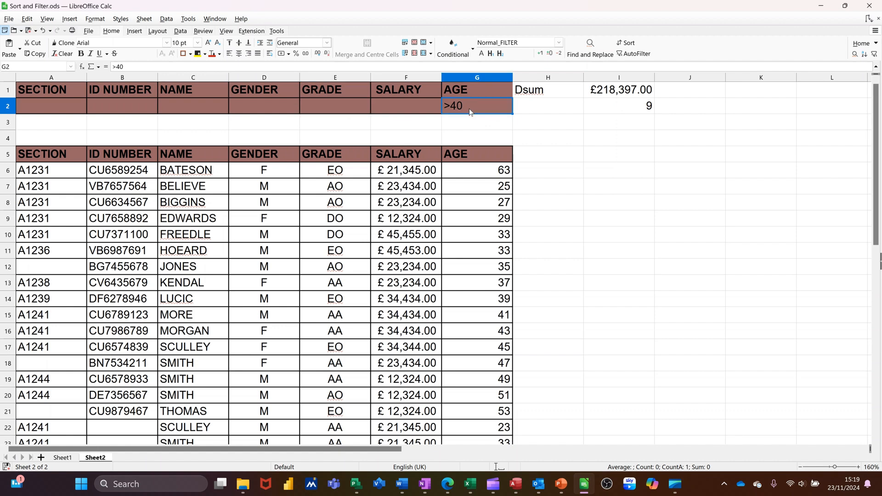
key(Delete)
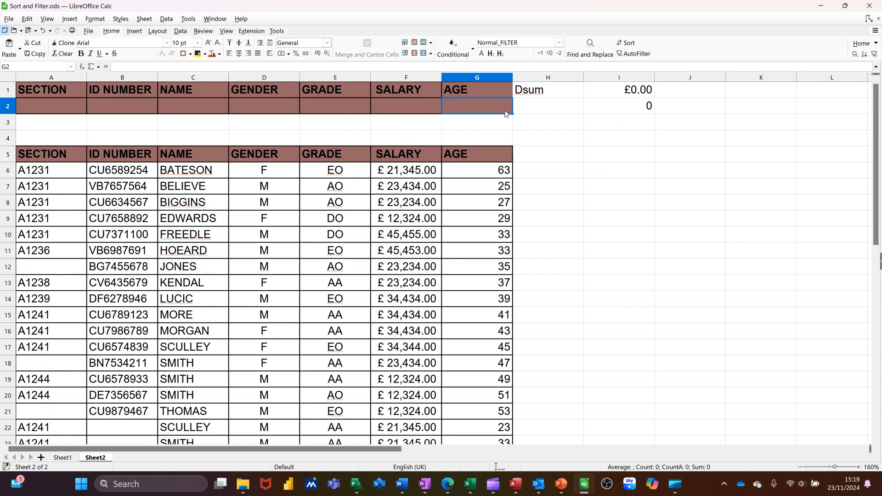
Step: Set the gender criterion in D2 to m
click(632, 105)
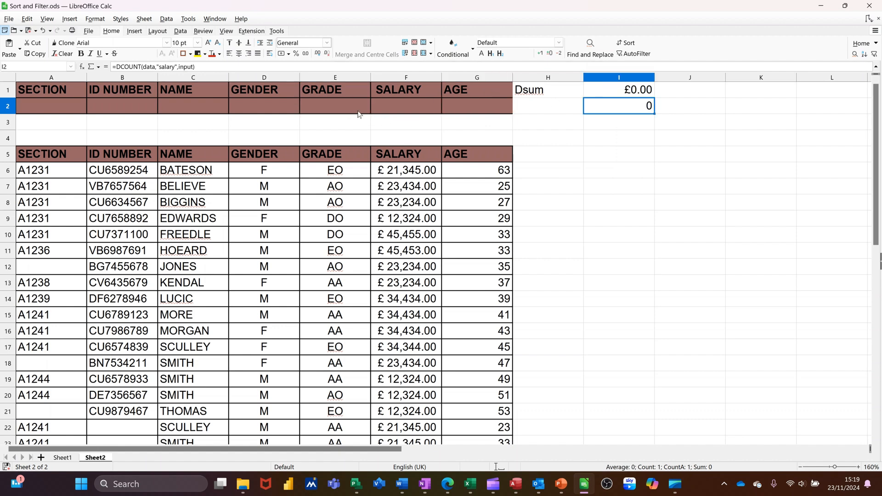
click(248, 111)
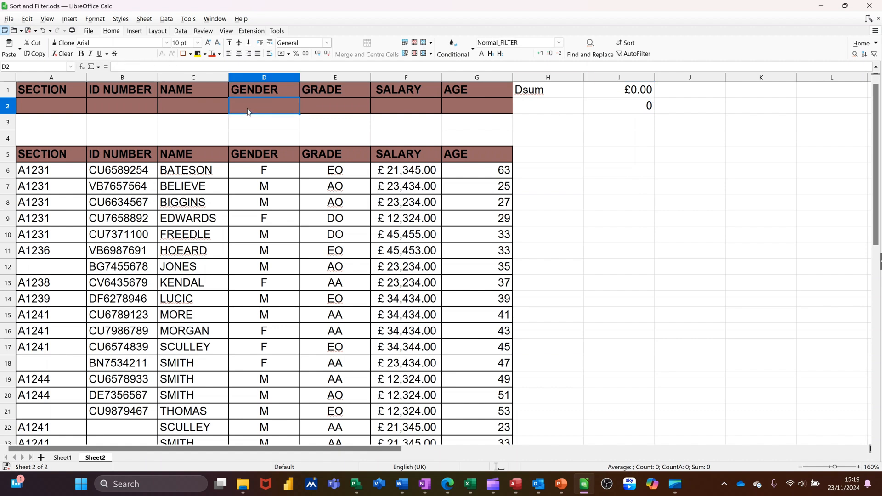
text(m)
click(607, 170)
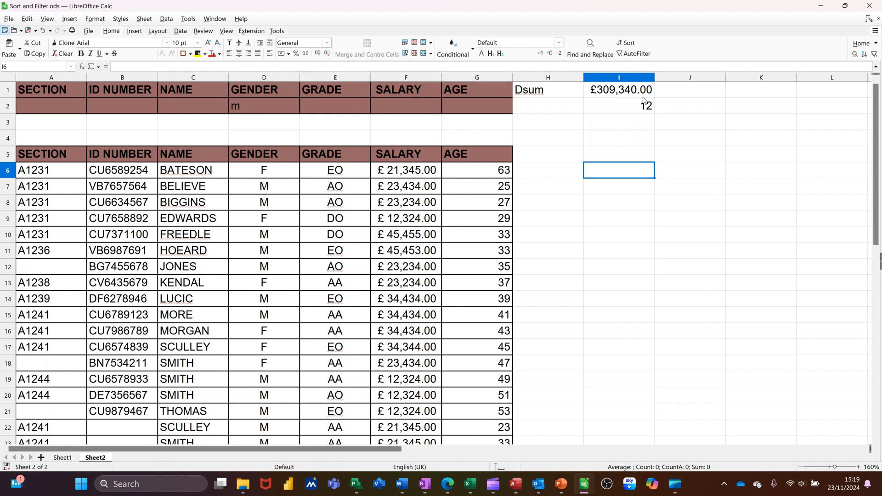
click(545, 122)
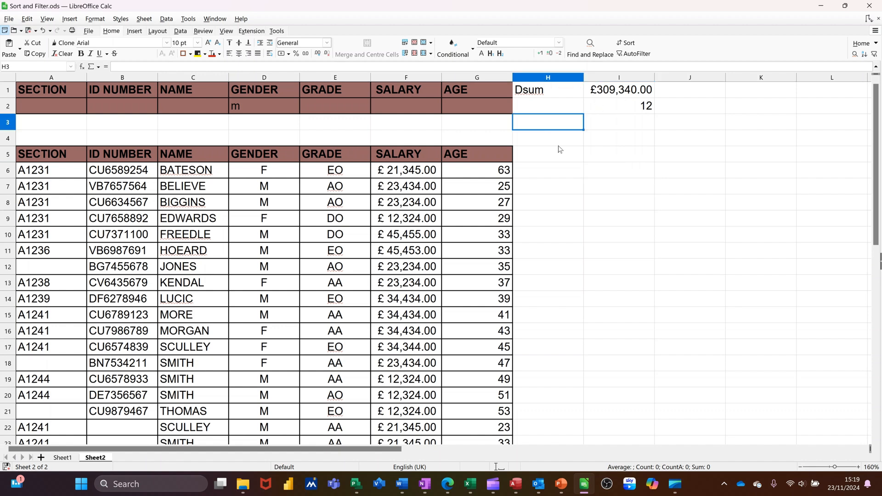
Step: Enter the formula =daverage(data,"salary",input) in I3 and format the cell as currency
click(603, 130)
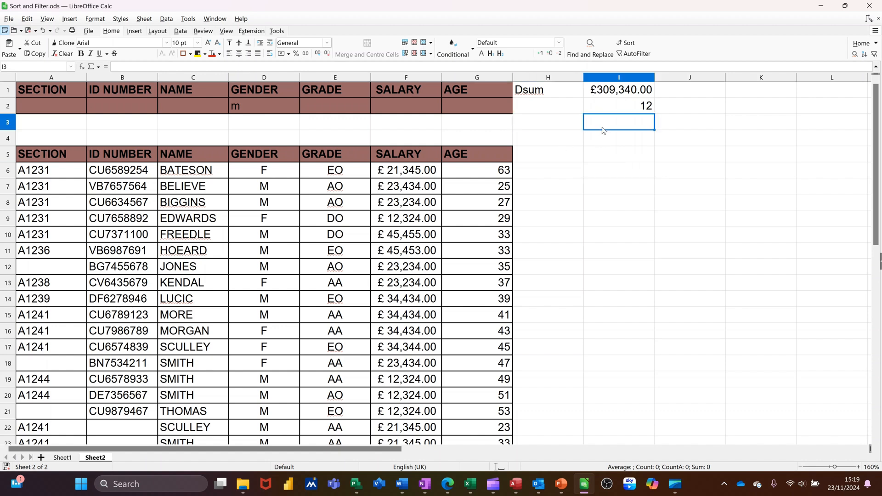
text(=da)
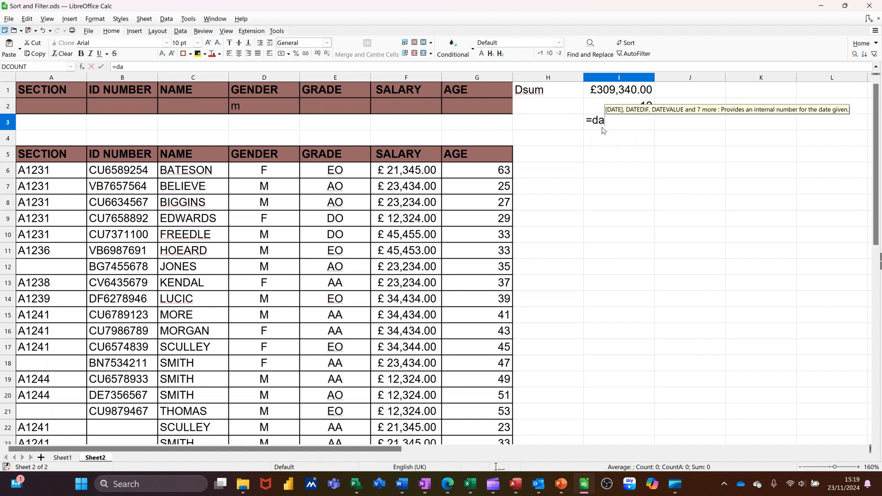
text(verage()
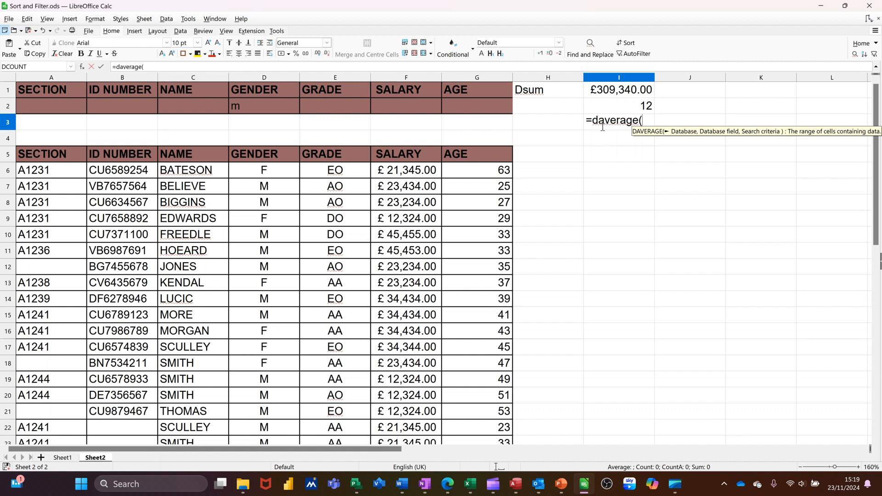
text(data,)
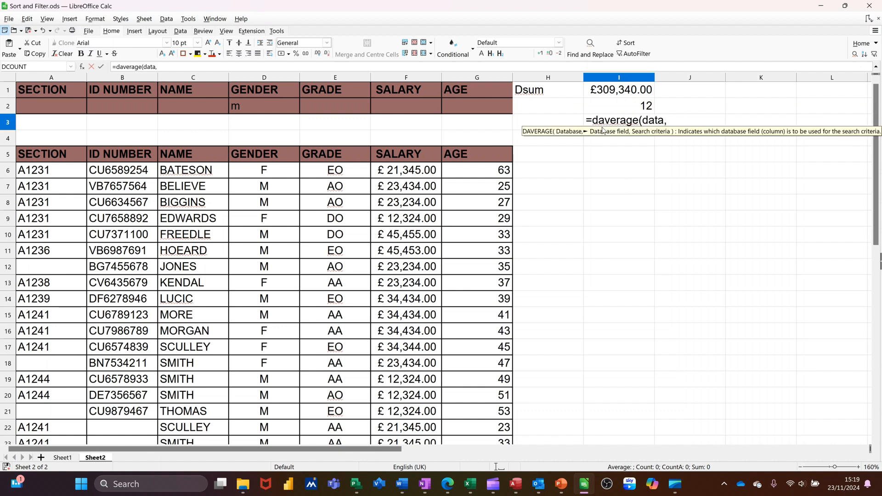
text("salar)
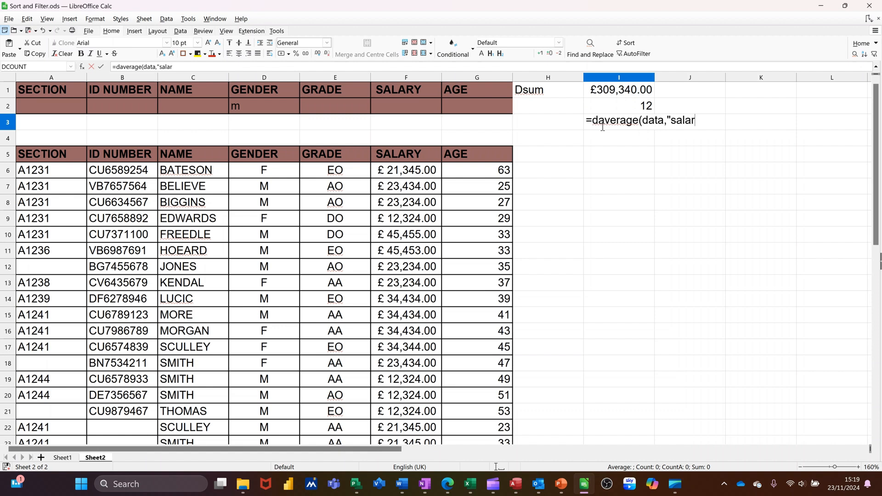
text(y")
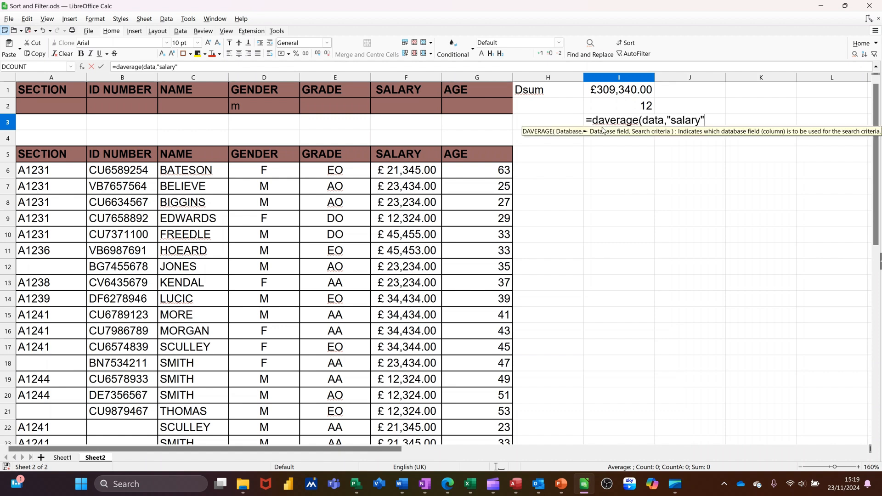
text(,in)
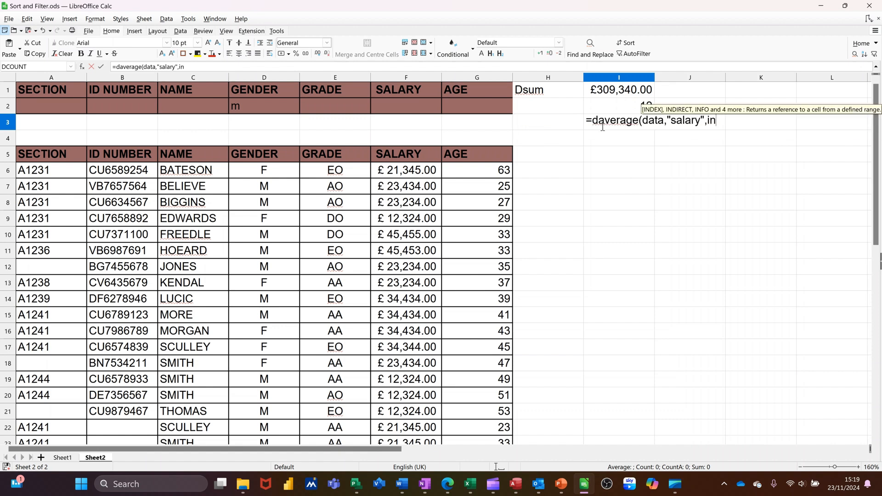
text(put)
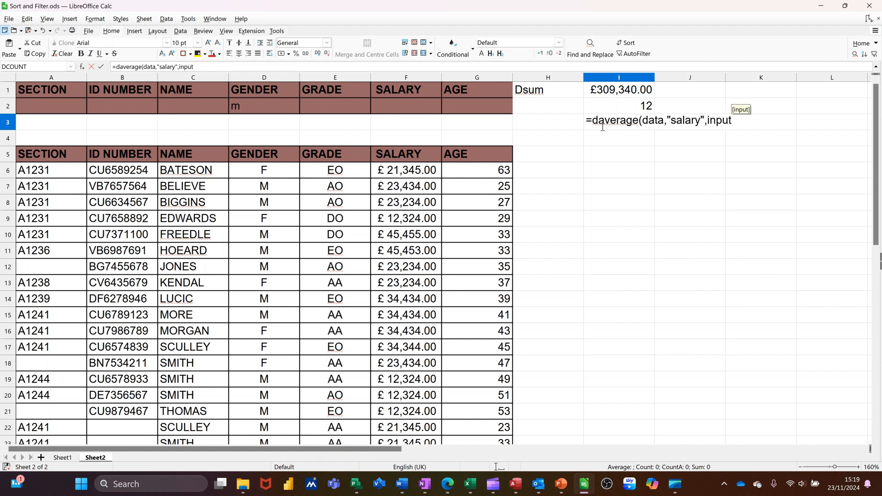
text())
click(100, 66)
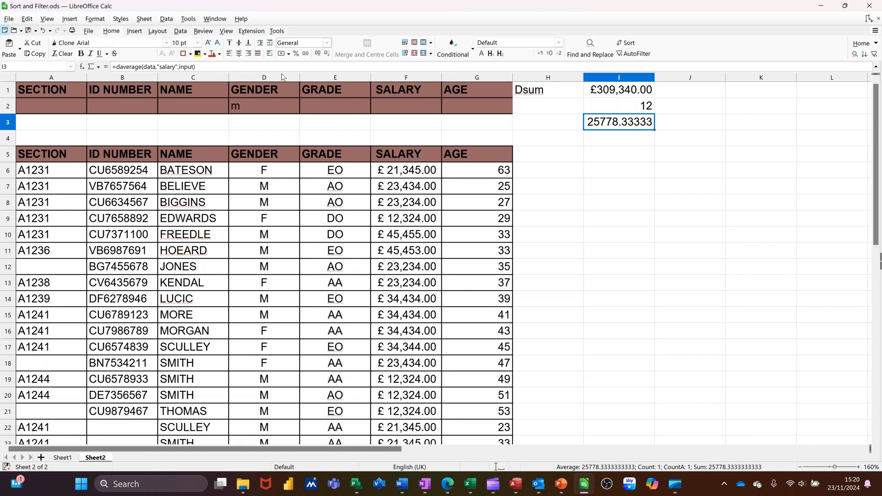
click(282, 53)
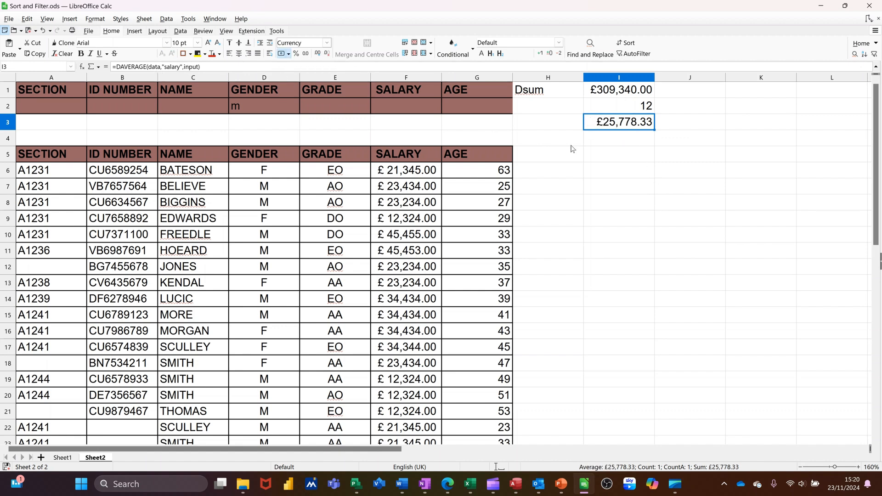
Step: Restrict the gender m results further with the age criterion >40 in G2, and select the DAVERAGE result in I3
click(457, 113)
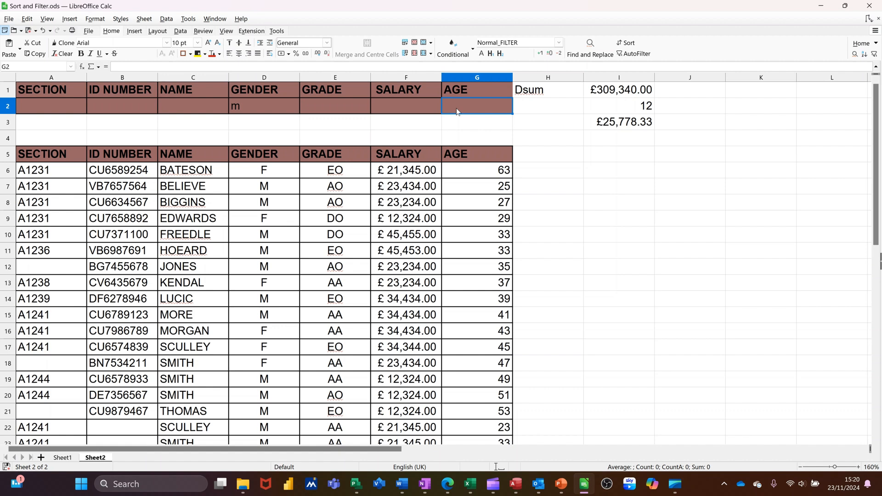
text(>40)
key(Return)
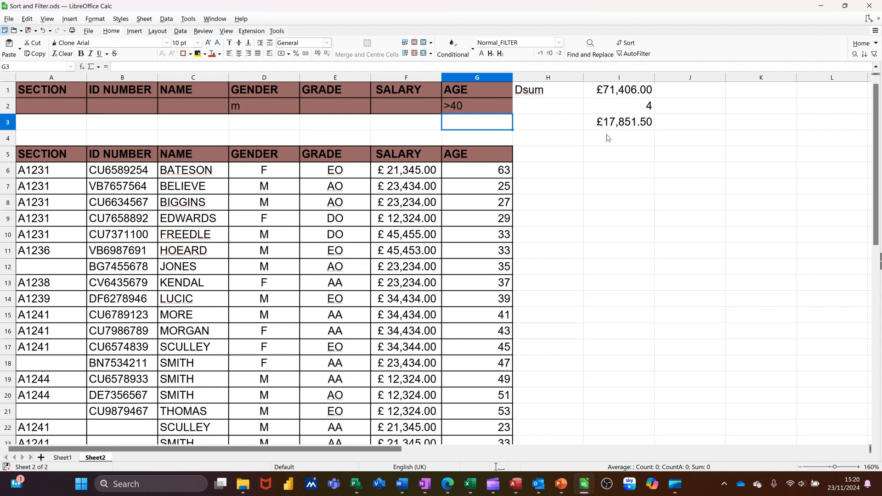
drag(60, 93, 436, 104)
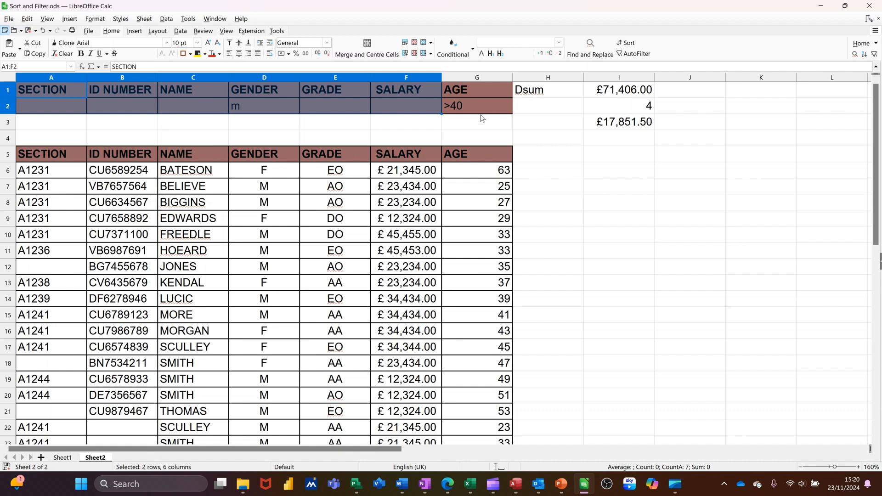
click(631, 128)
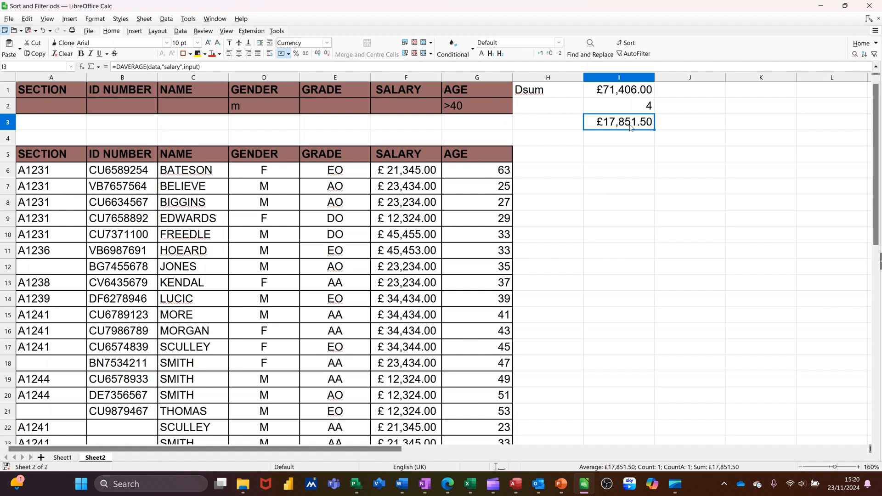